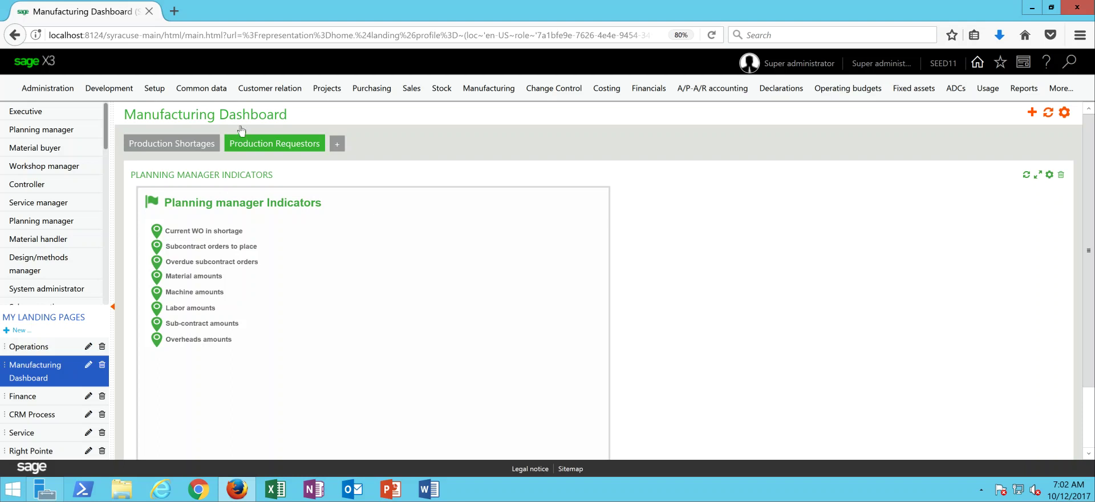
Open the report dictionary from the script dictionary, view the ETIQ01 demonstration labels report, and close the page.
click(110, 88)
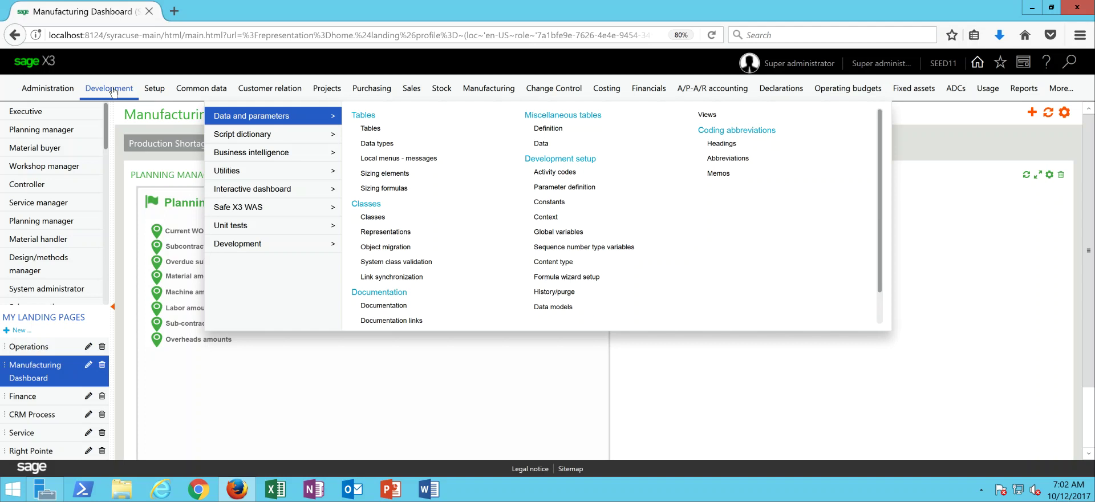
mouse_move(301, 139)
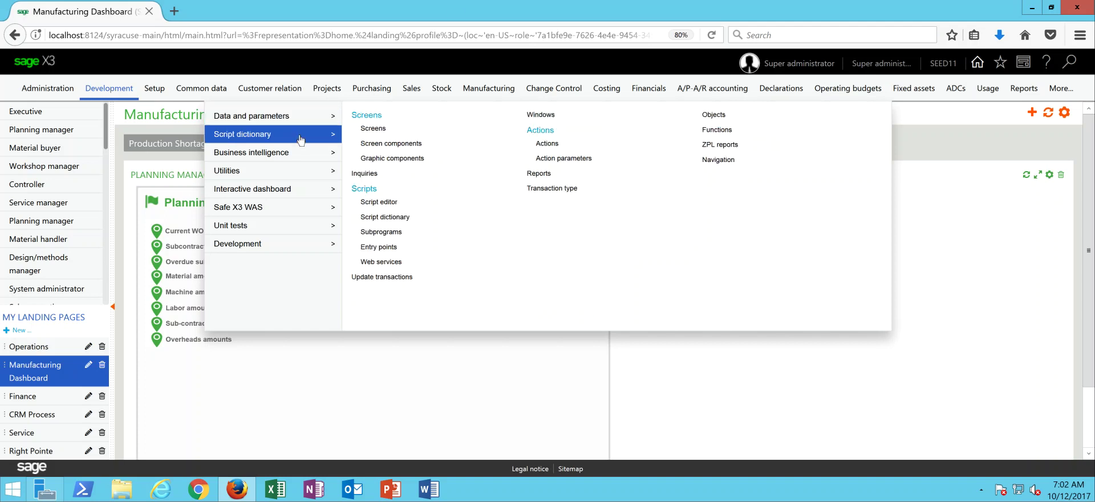
click(538, 176)
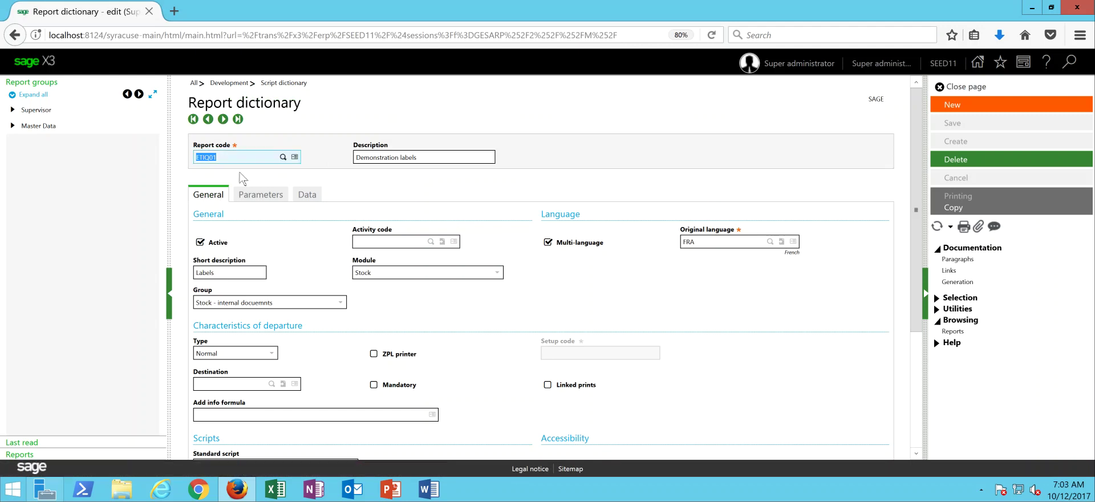
click(231, 158)
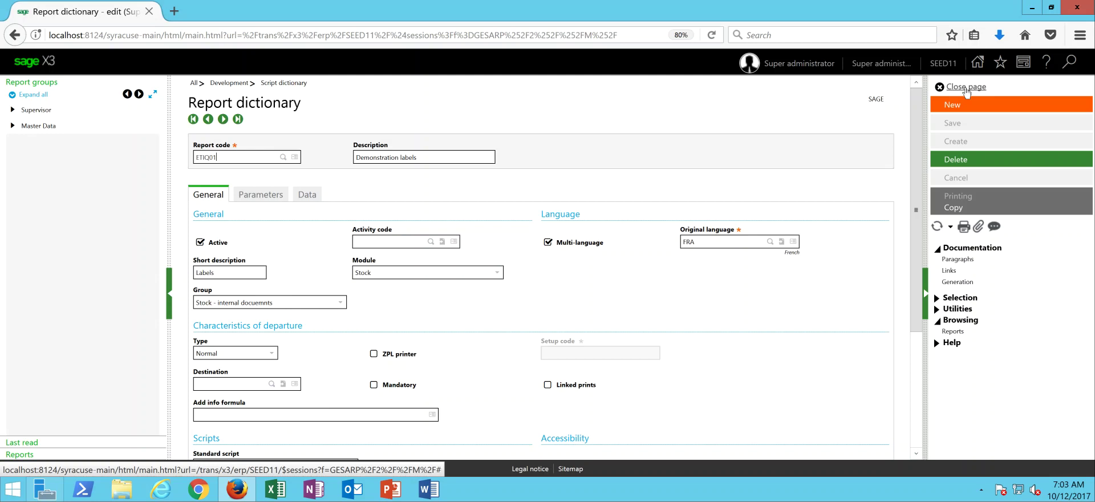
click(966, 88)
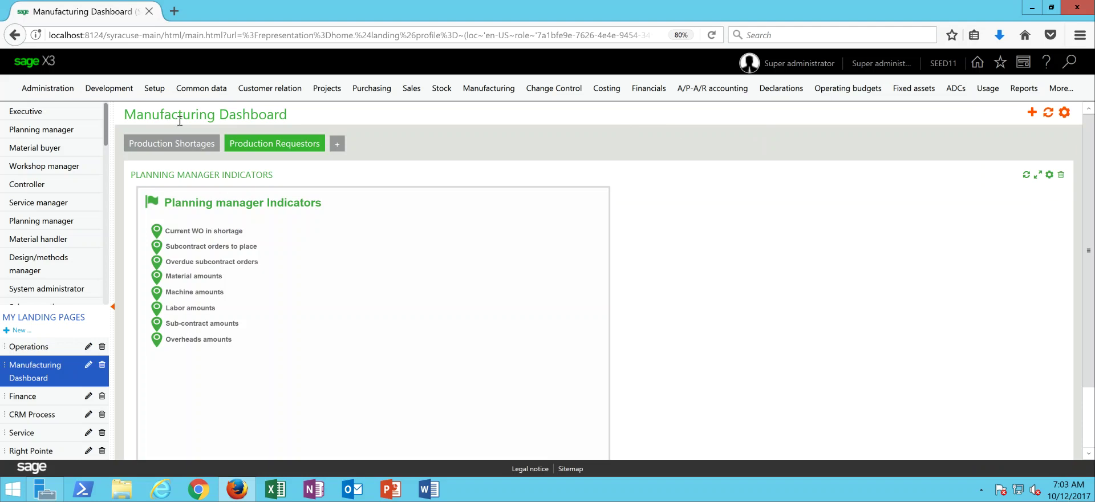
Open the stock settings of the ALL Full entry receipt transaction in the purchasing setup.
click(155, 89)
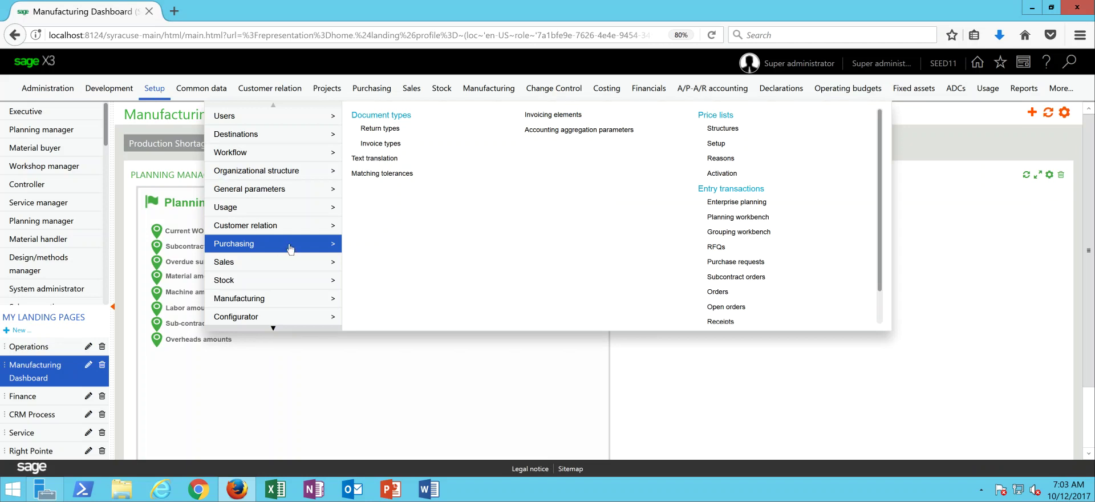
click(721, 322)
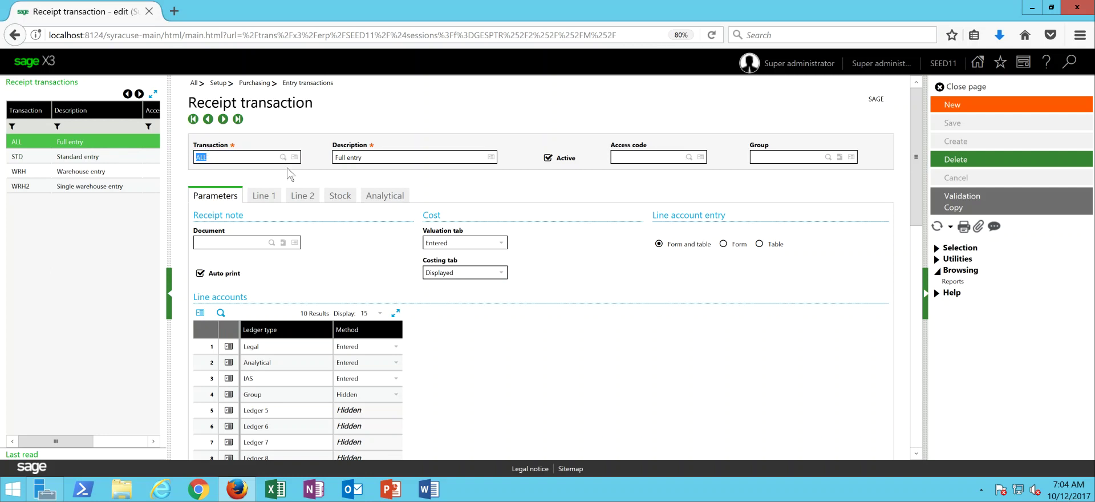
click(341, 196)
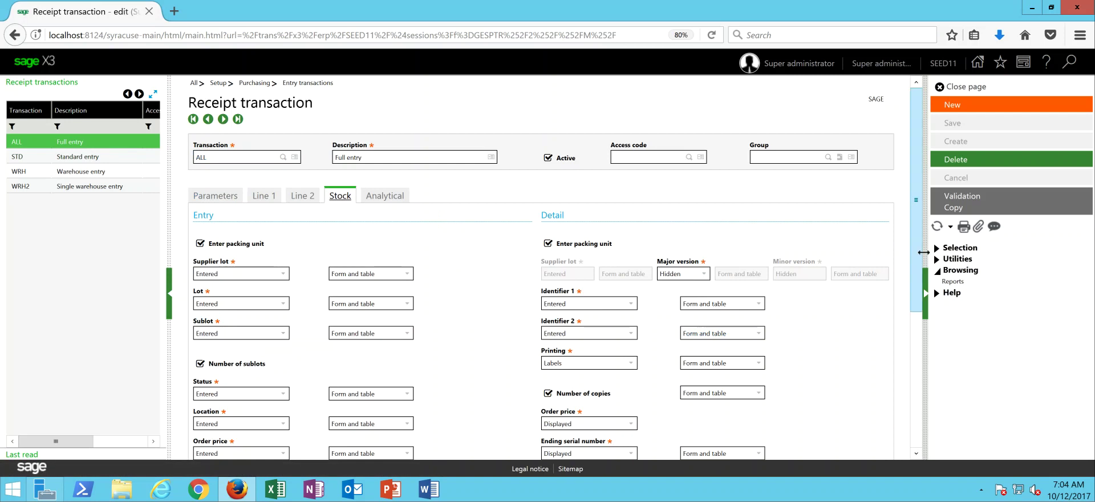
scroll(921, 285, down, 1)
scroll(921, 285, down, 3)
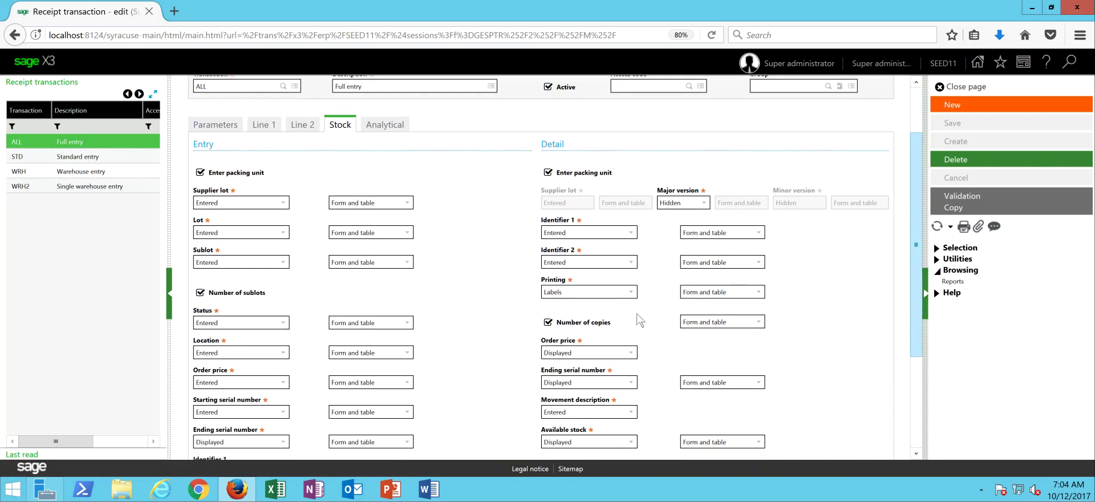
Review the available Printing options in the receipt transaction's stock detail settings, keep Labels, and close the page.
click(546, 289)
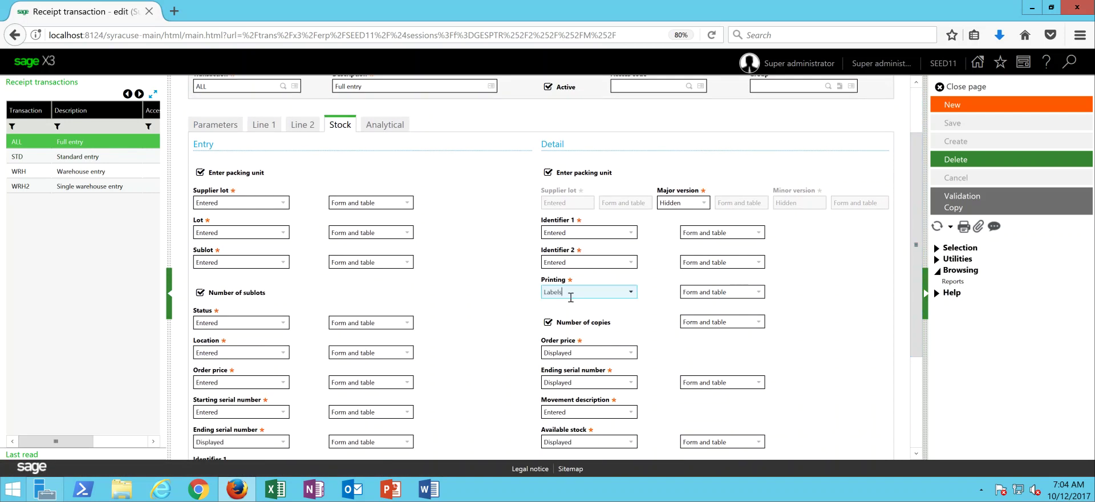
click(631, 293)
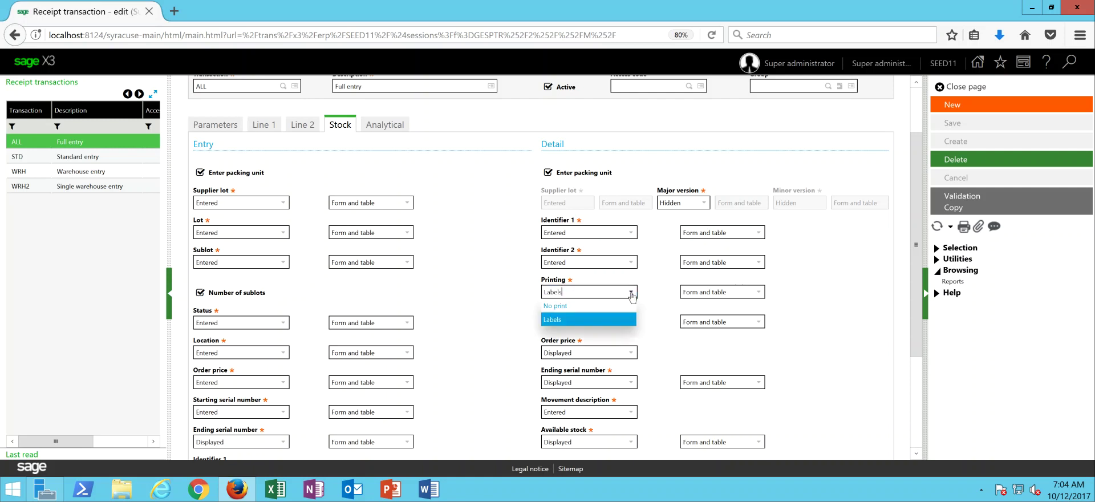
click(631, 292)
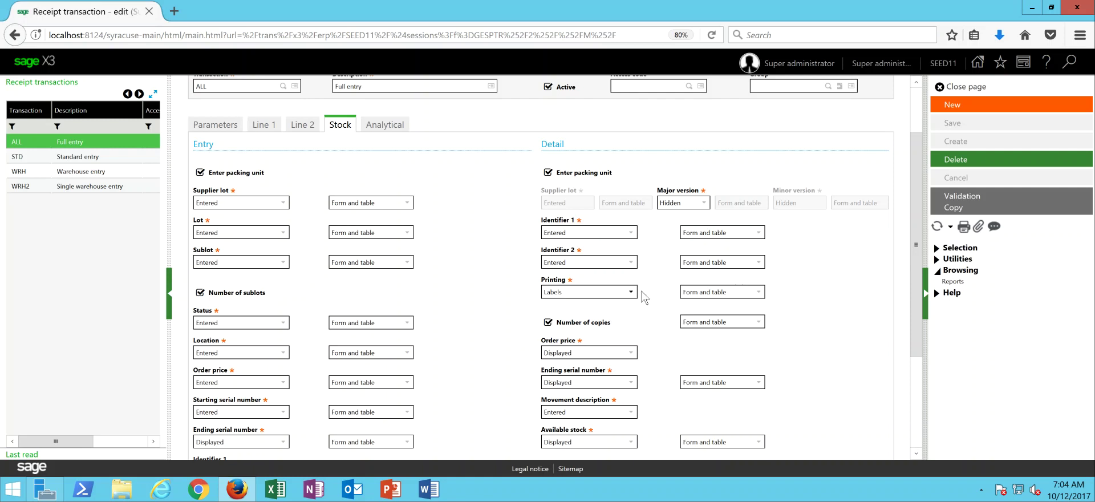
click(630, 293)
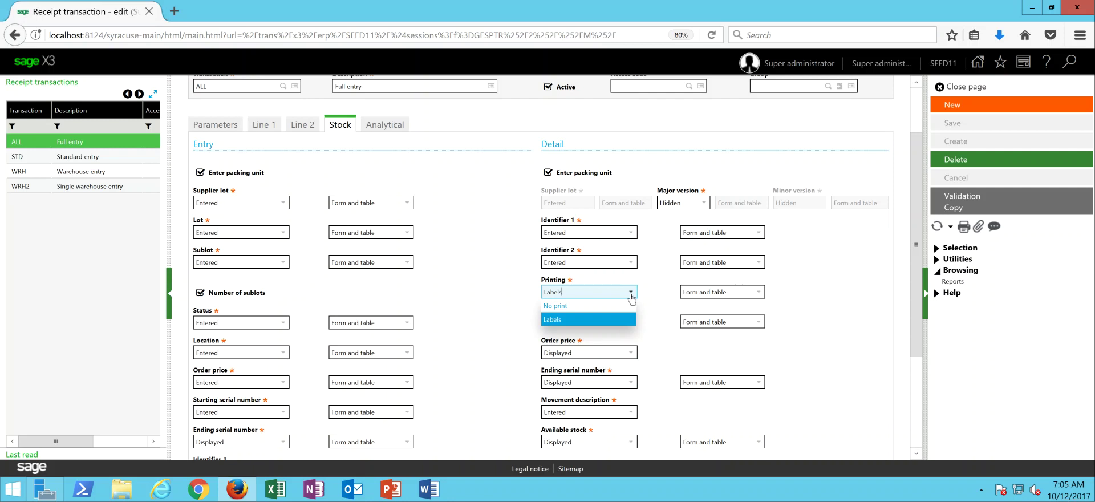
click(631, 293)
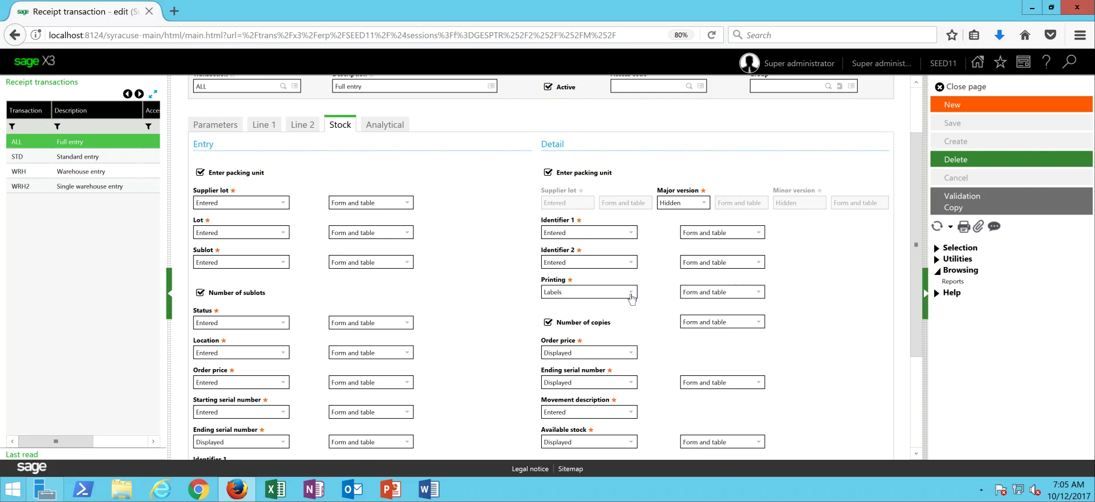
click(969, 89)
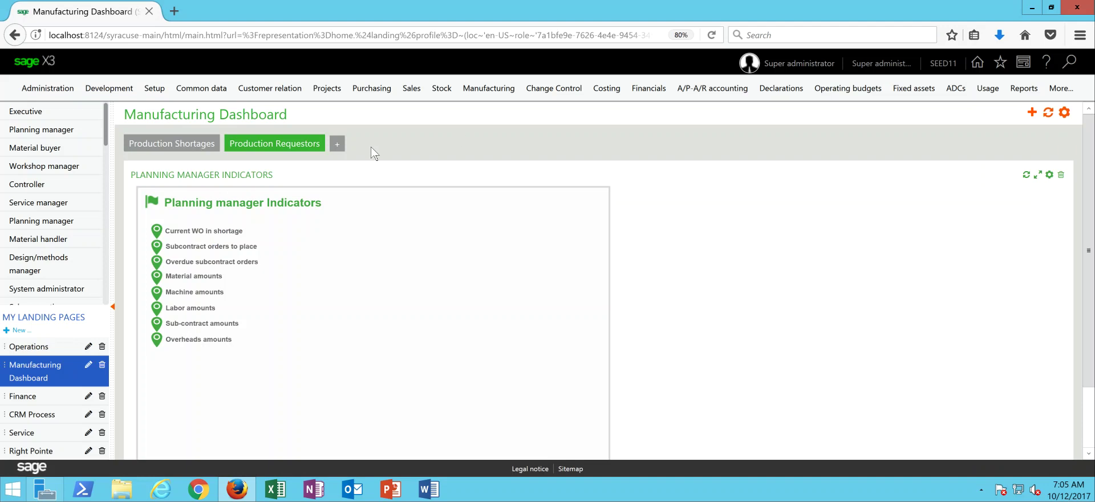
Open purchase orders with the ALL Full entry transaction, check the FIN020 order line through its ordered quantity, and close the order.
click(372, 89)
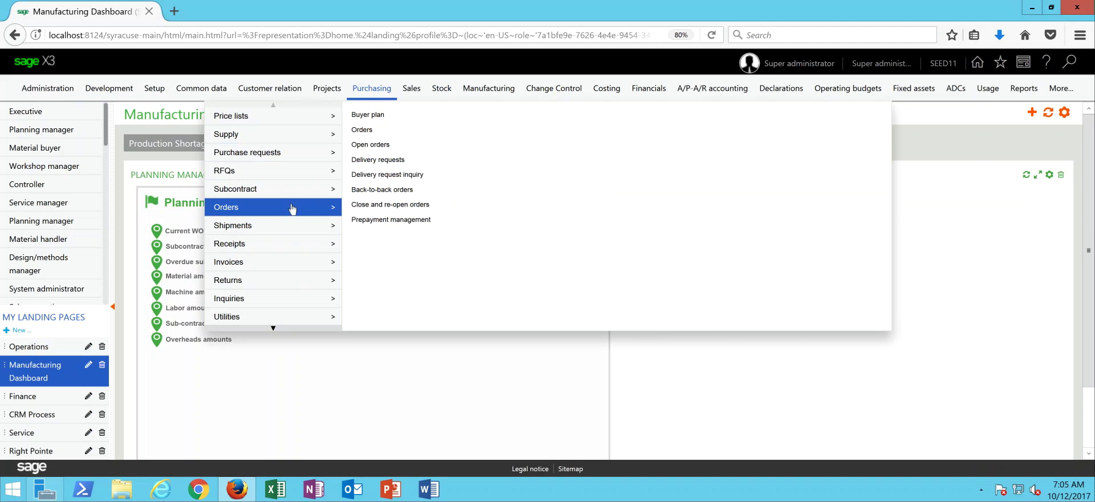
click(363, 132)
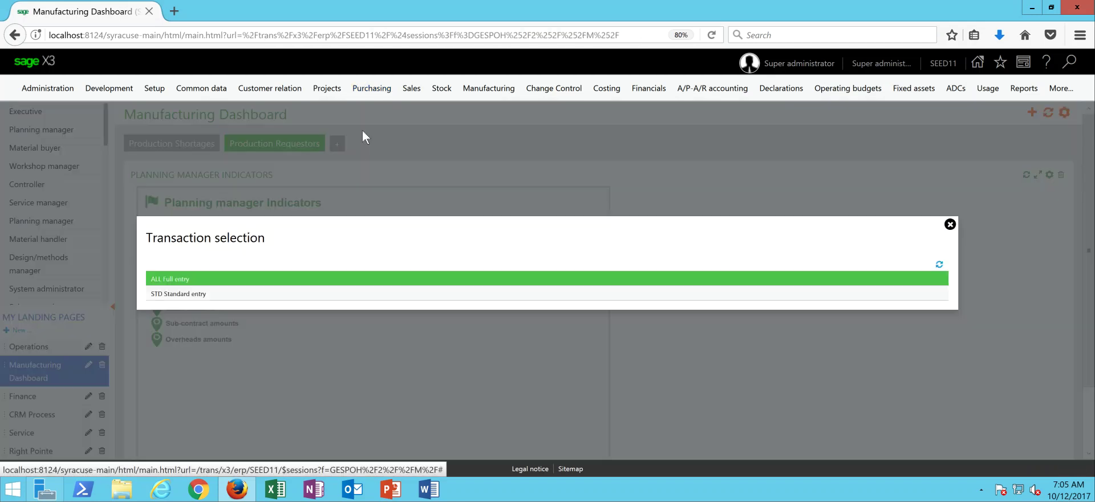
click(173, 281)
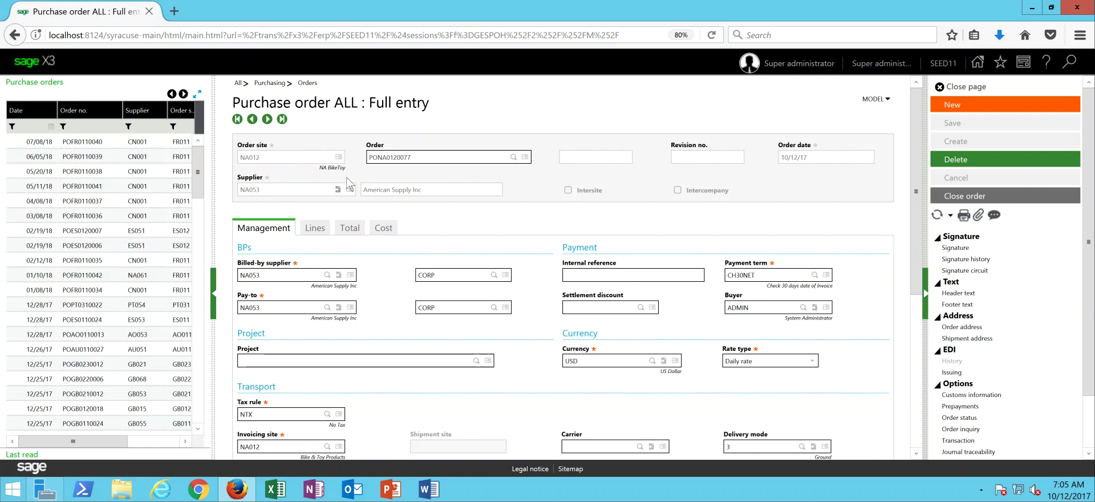
click(316, 228)
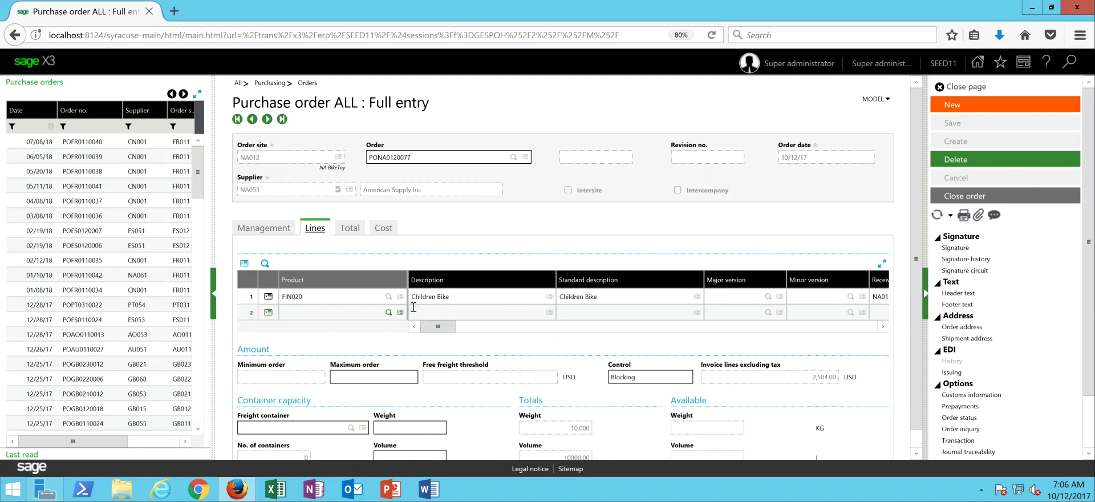
drag(442, 330, 507, 329)
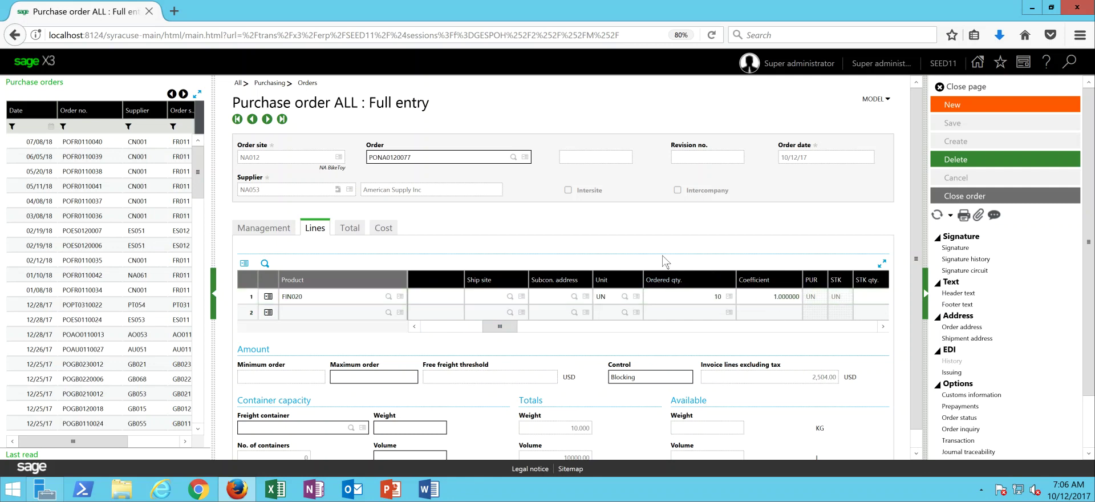
click(967, 88)
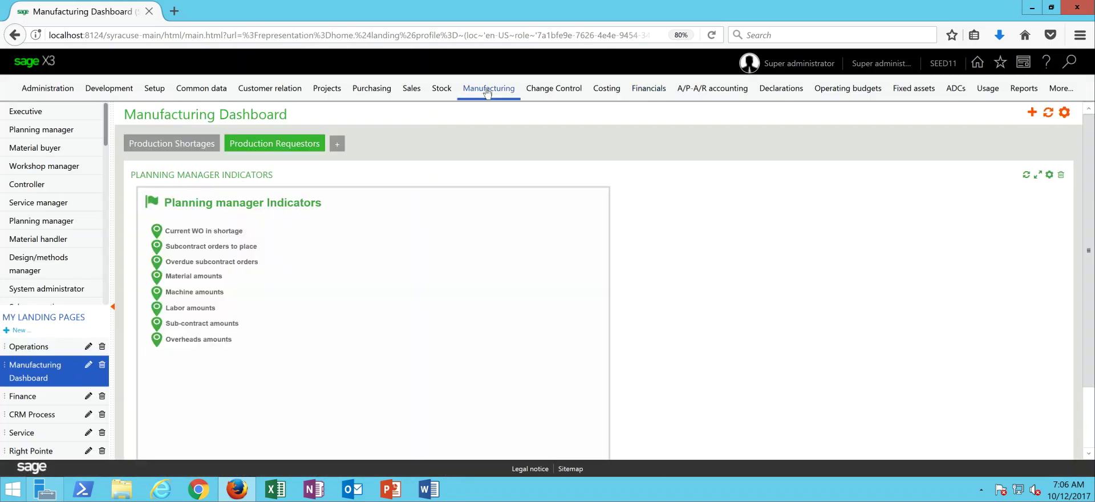
Open purchase receipts with the ALL Full entry transaction.
mouse_move(376, 98)
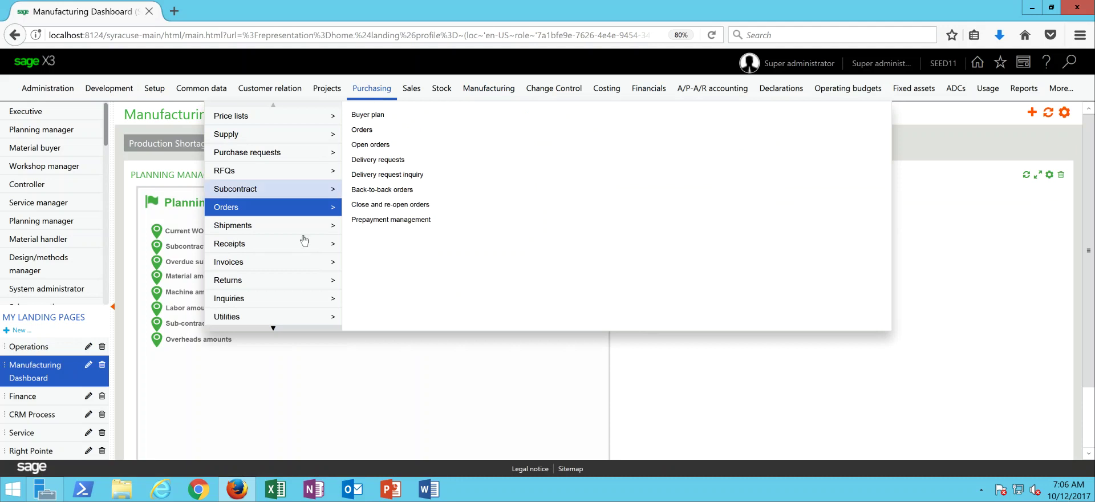
mouse_move(300, 245)
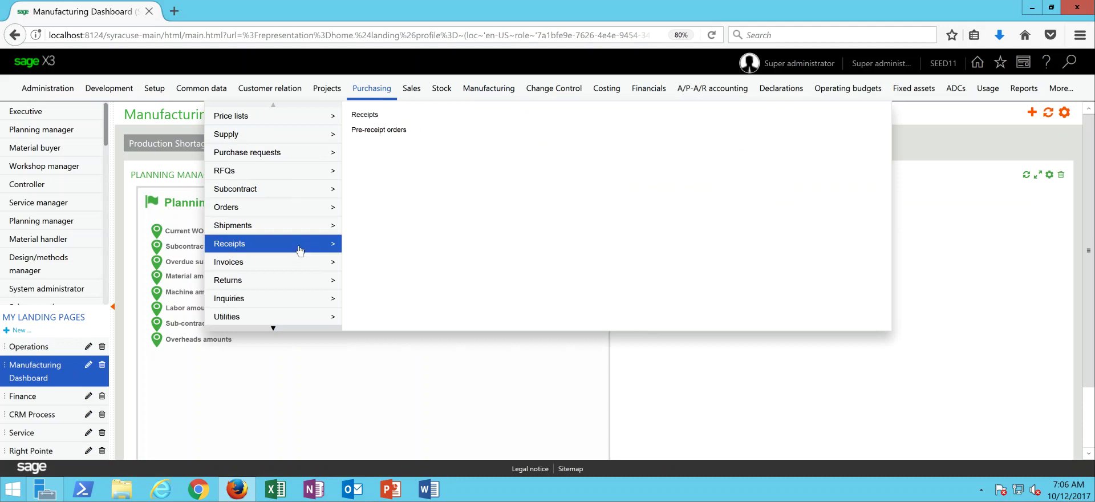
click(365, 116)
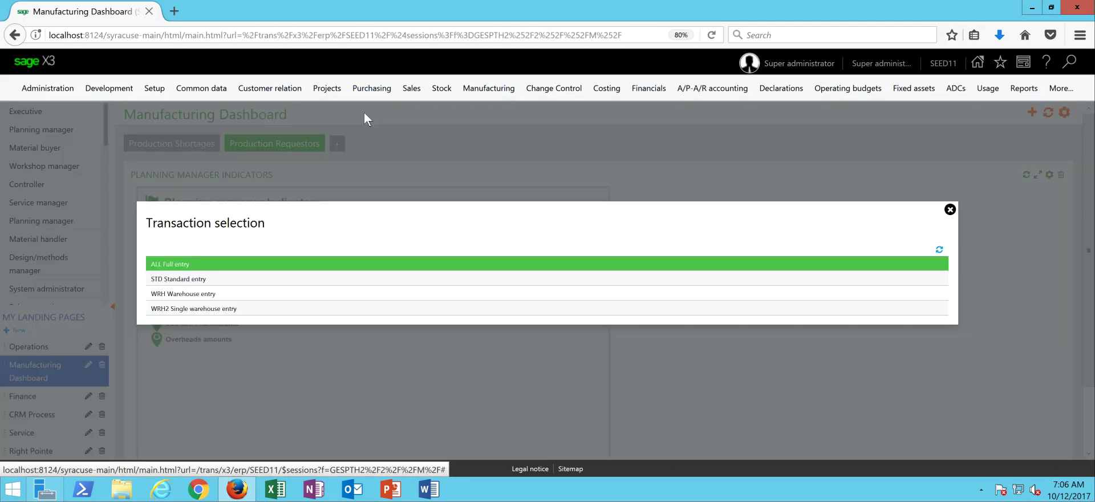
click(178, 267)
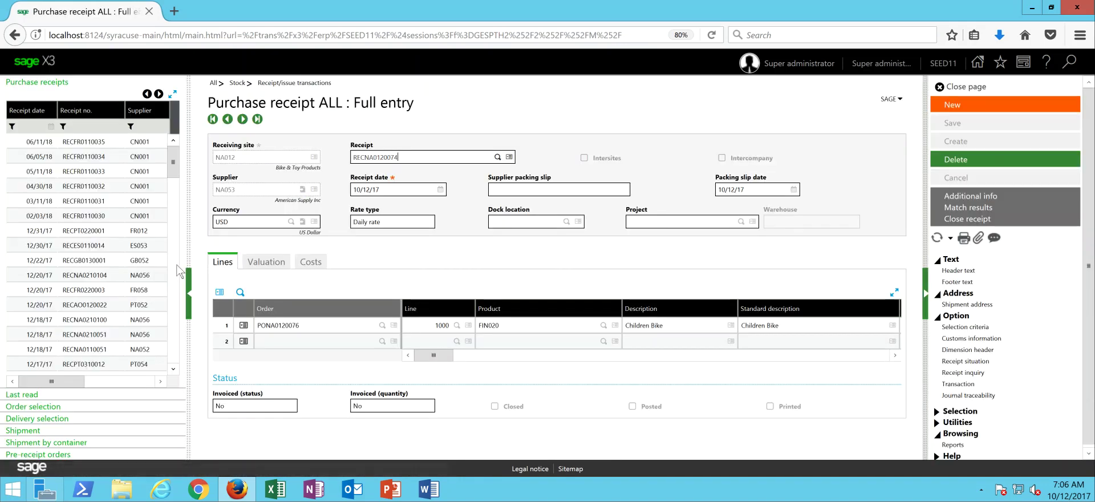
Start a new purchase receipt for receiving site NA012 and supplier NA053.
click(965, 106)
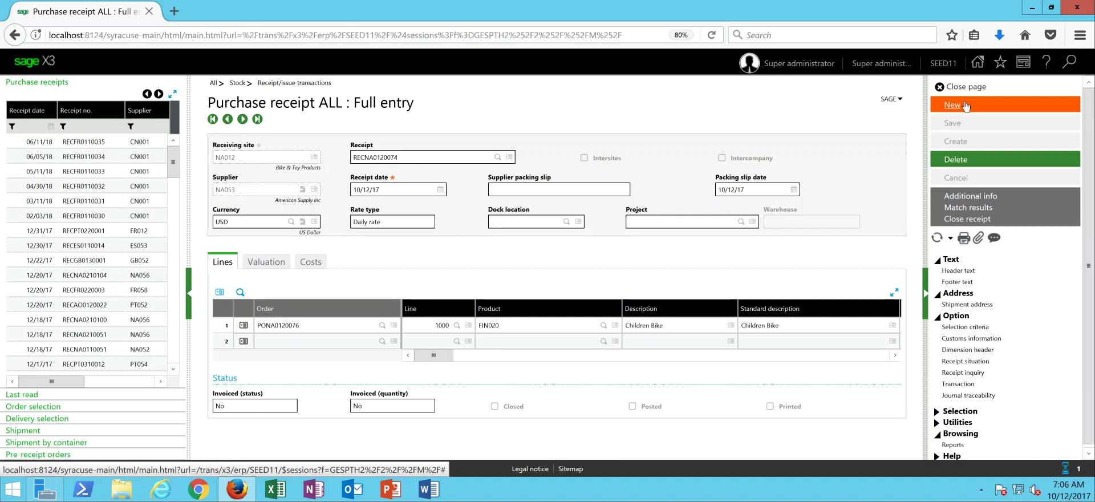
text(N)
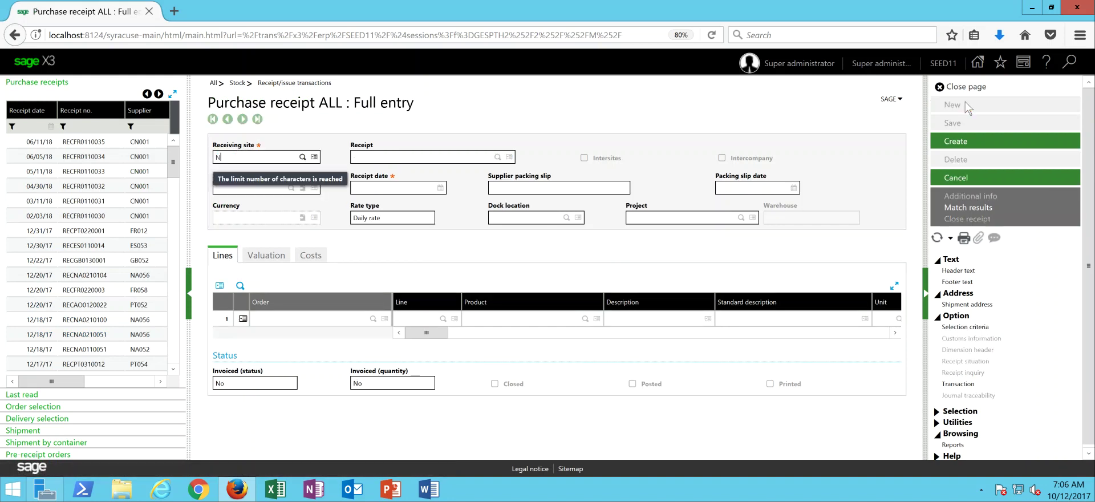
text(A012)
key(Tab)
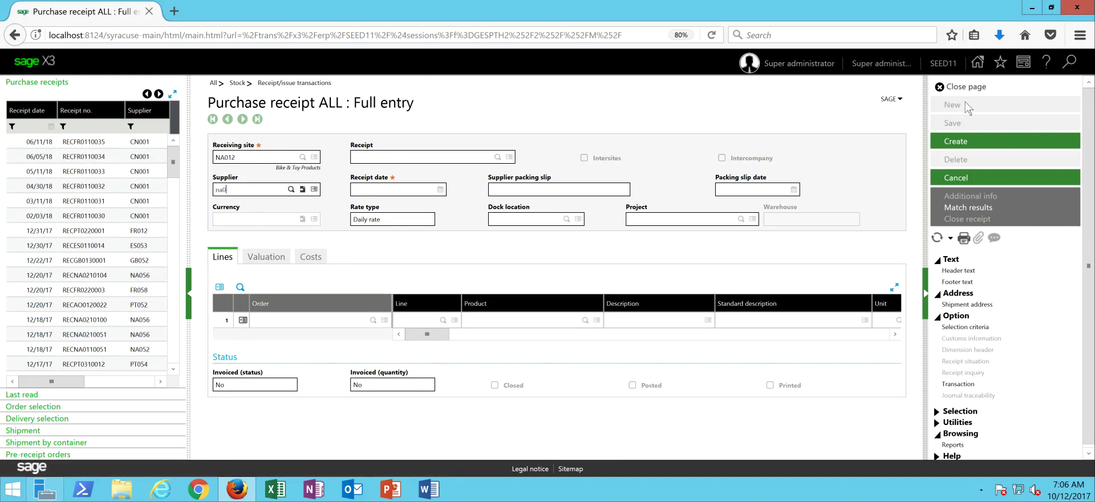
key(Tab)
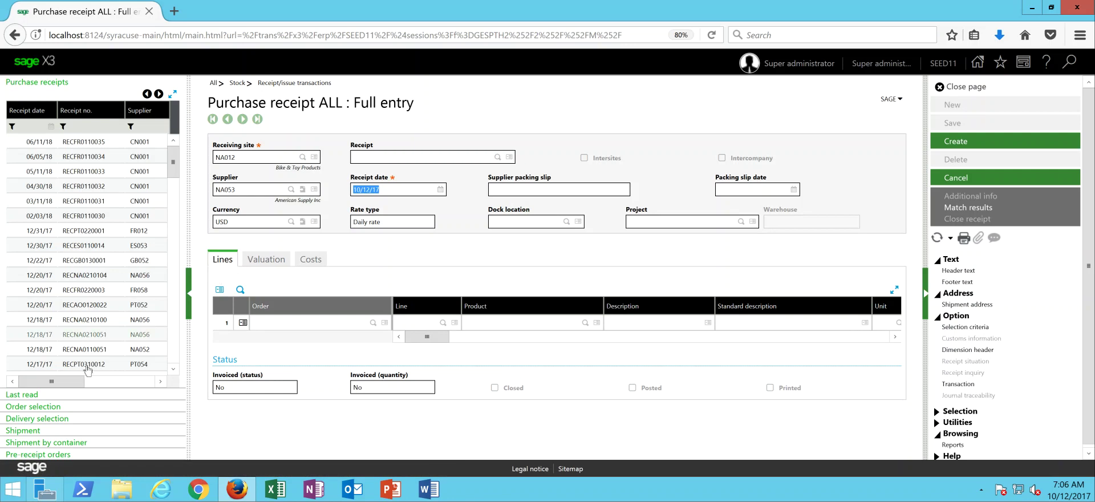
Add the supplier's purchase order dated 10/12/2017 to the receipt lines and create the receipt, accepting the unvalidated lot complement.
click(44, 408)
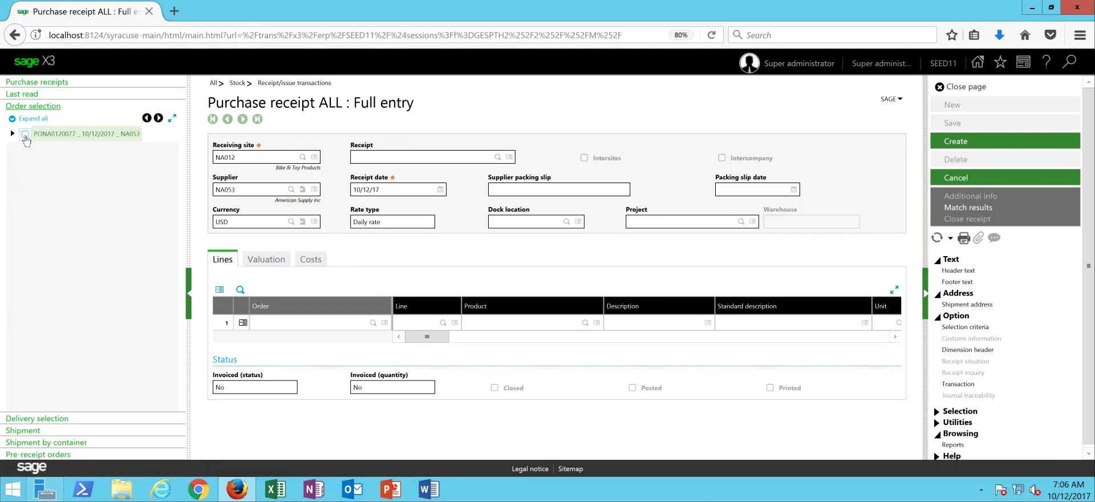
click(25, 135)
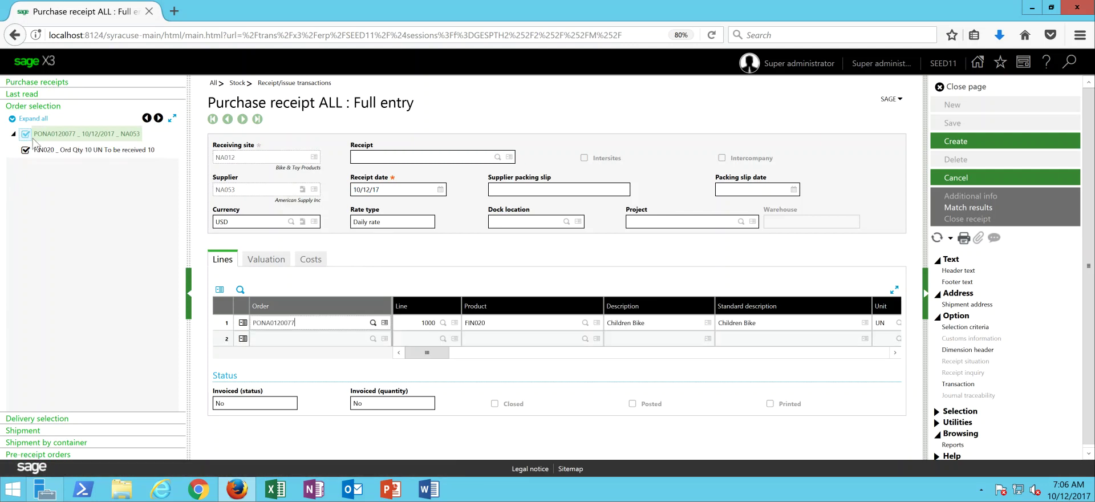
drag(425, 355, 526, 356)
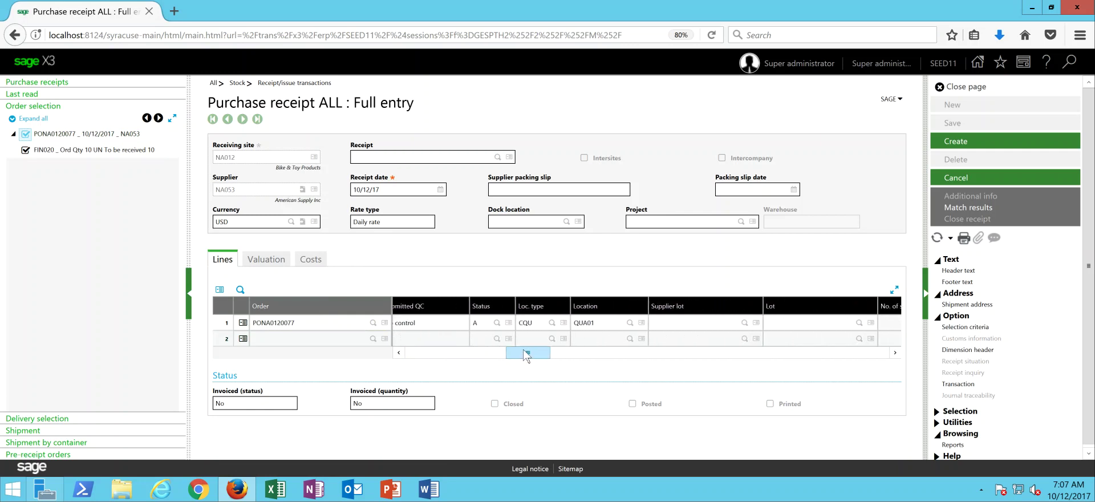
click(971, 145)
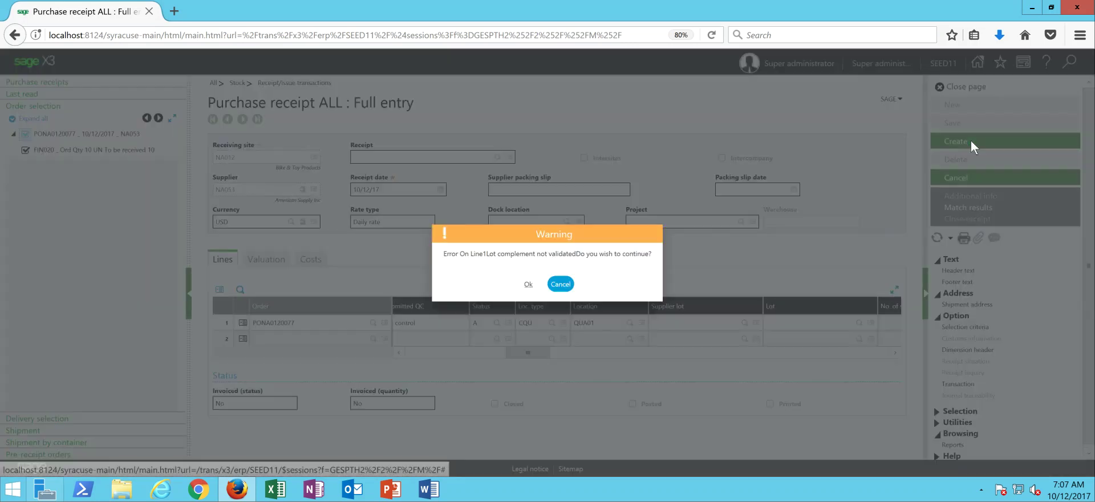
click(528, 284)
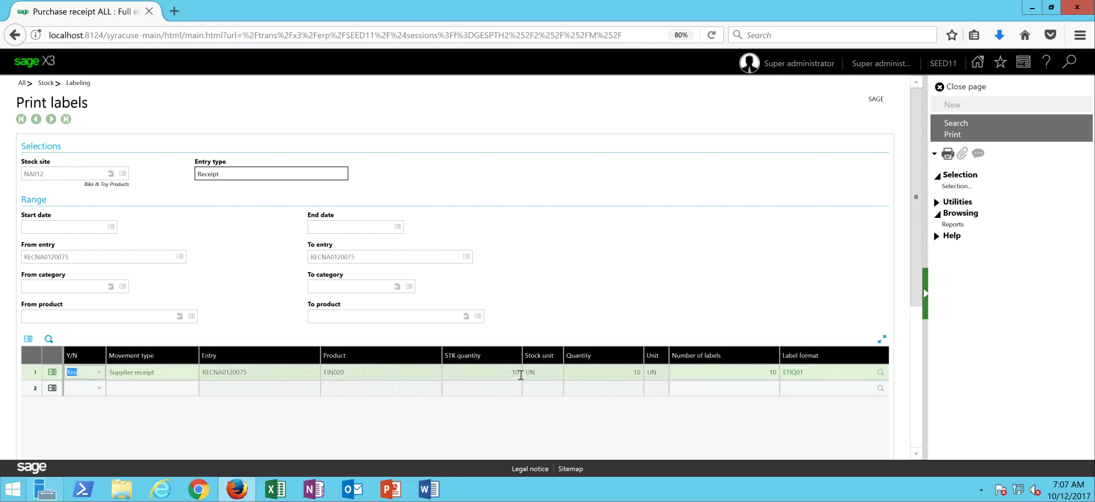
Print the labels for the FIN020 supplier receipt line and open ETIQ01.pdf with Adobe Acrobat Reader DC.
click(763, 373)
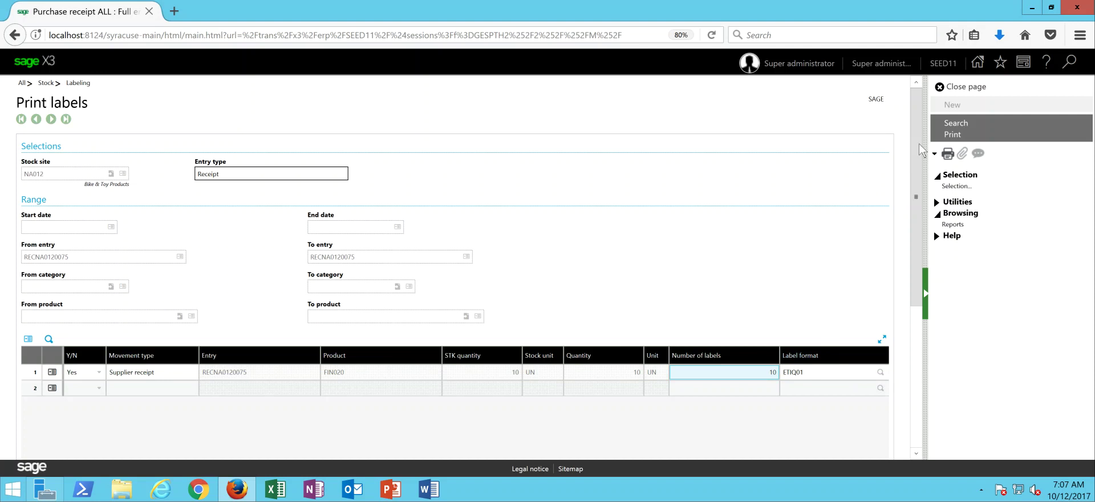
click(958, 135)
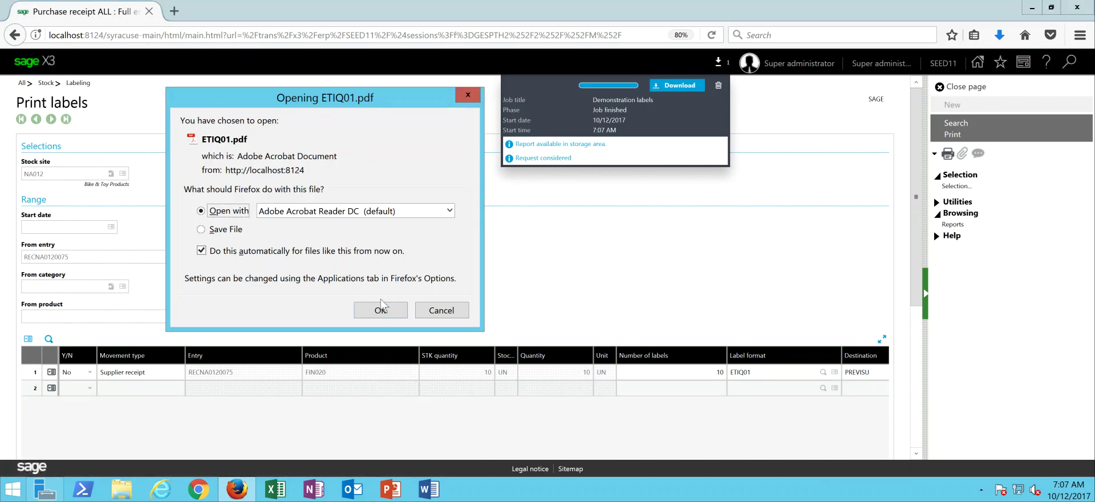
click(384, 309)
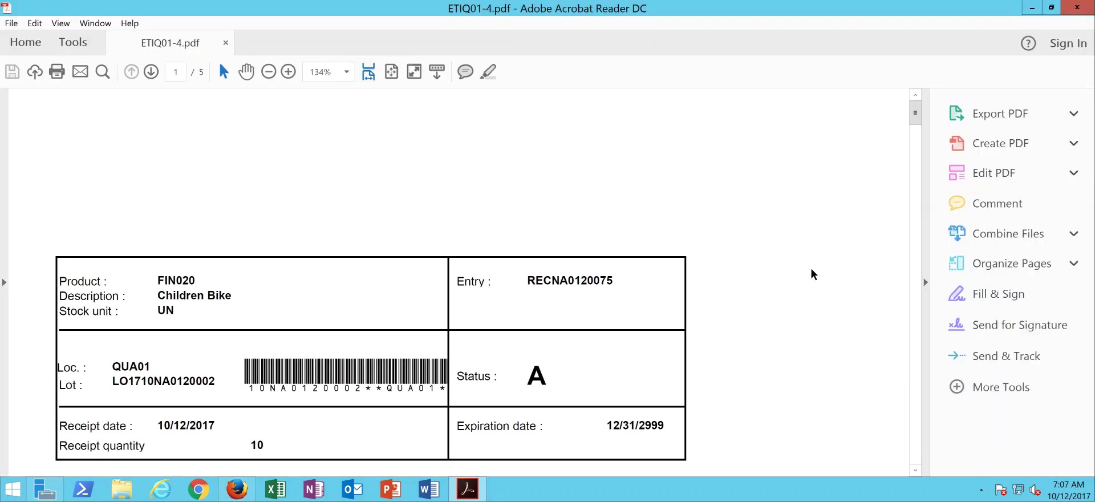
Examine the printed FIN020 labels across the pages of the PDF with the tools pane collapsed, then return to Sage X3.
click(925, 292)
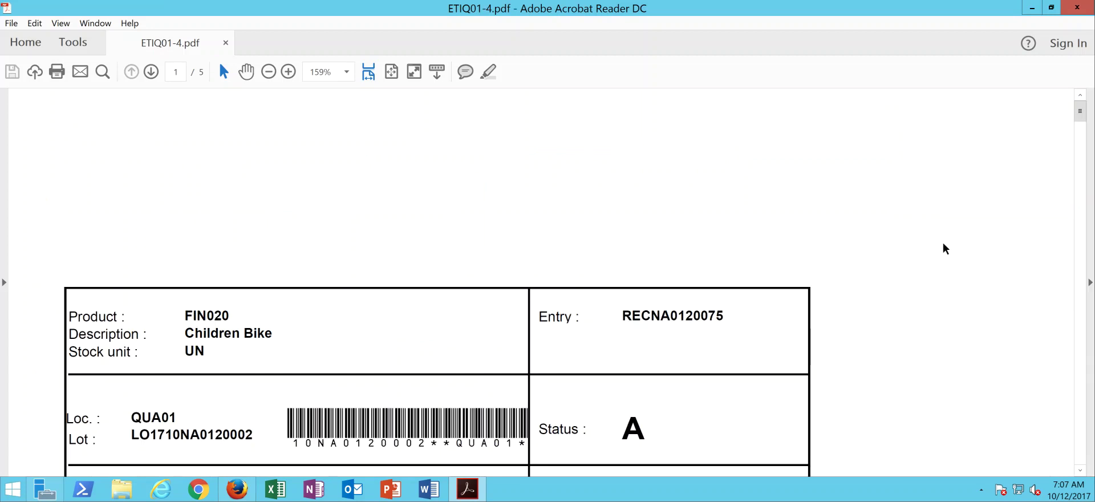
scroll(1081, 113, down, 3)
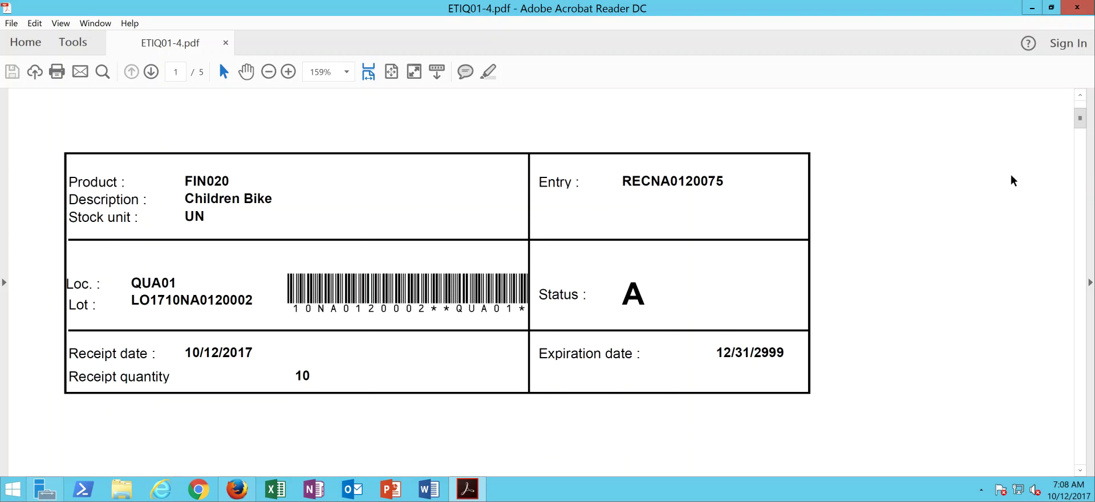
drag(1083, 116, 1064, 234)
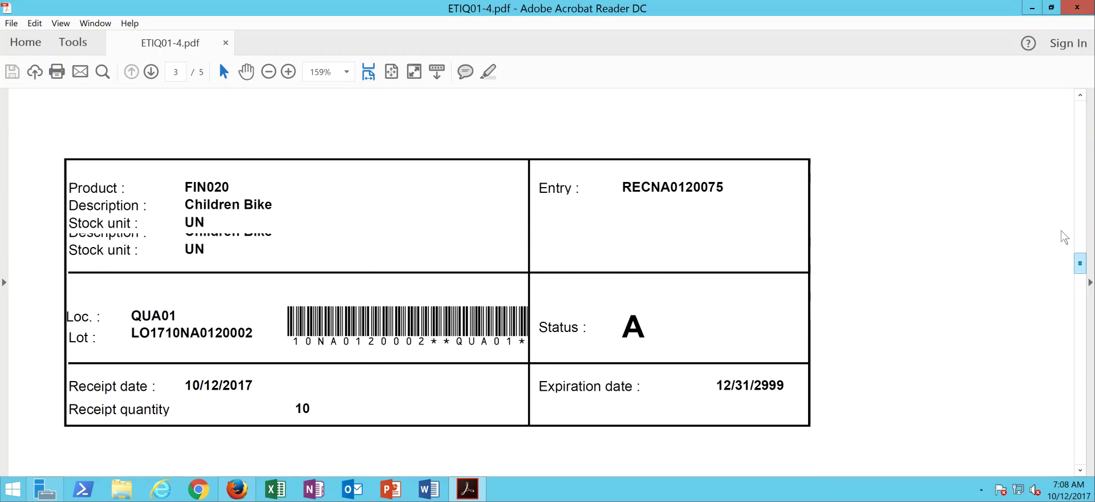
click(1037, 8)
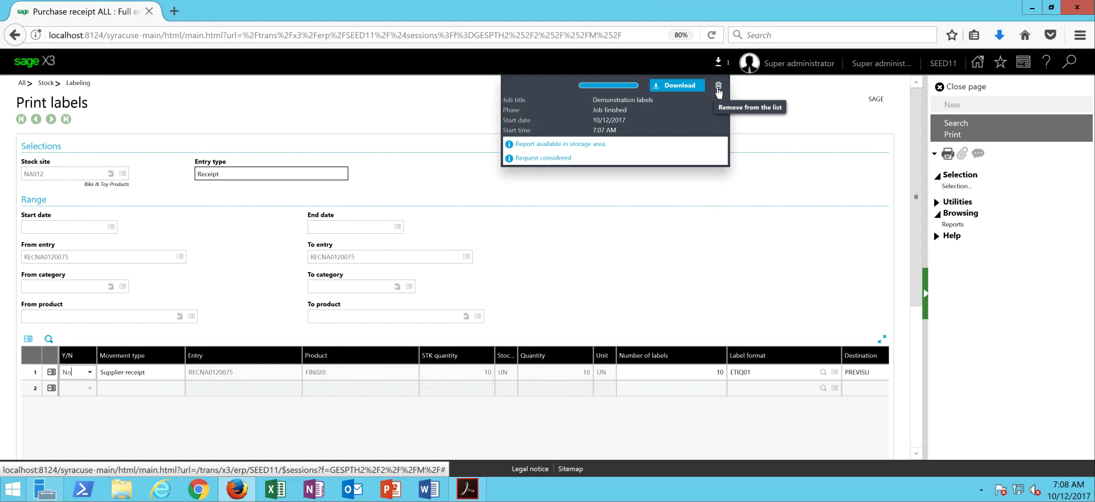
Remove the finished Demonstration labels job from the download list and close both the label printing page and the purchase receipt.
click(718, 91)
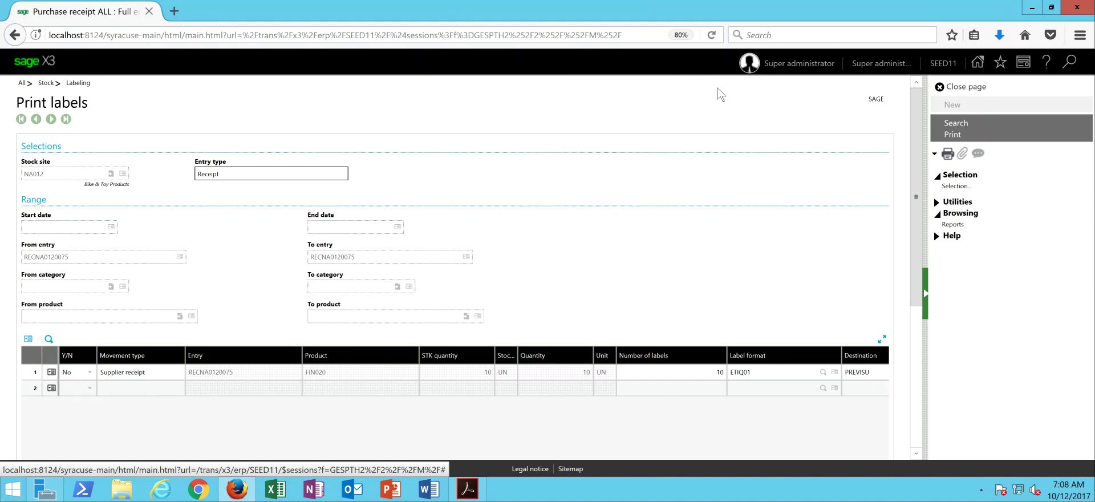
click(982, 89)
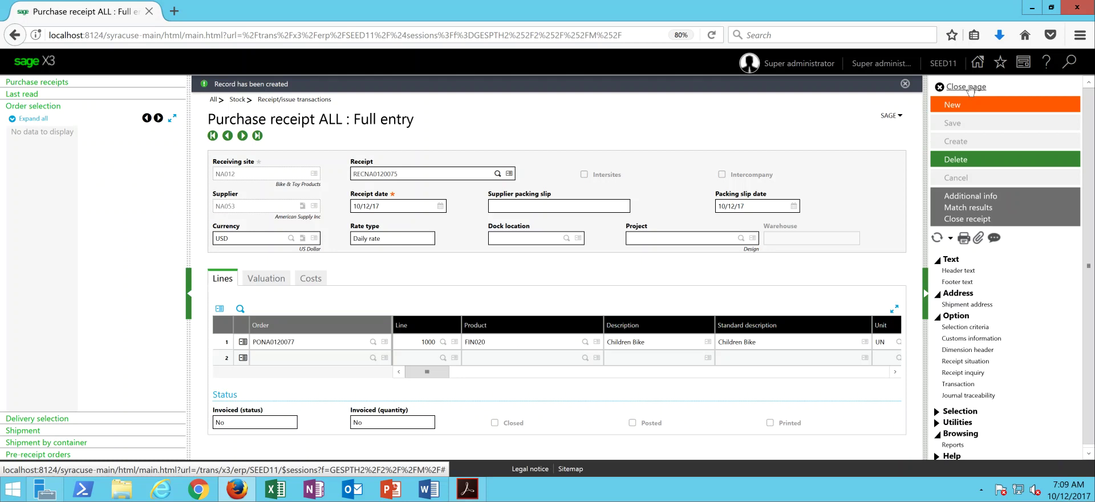
click(970, 88)
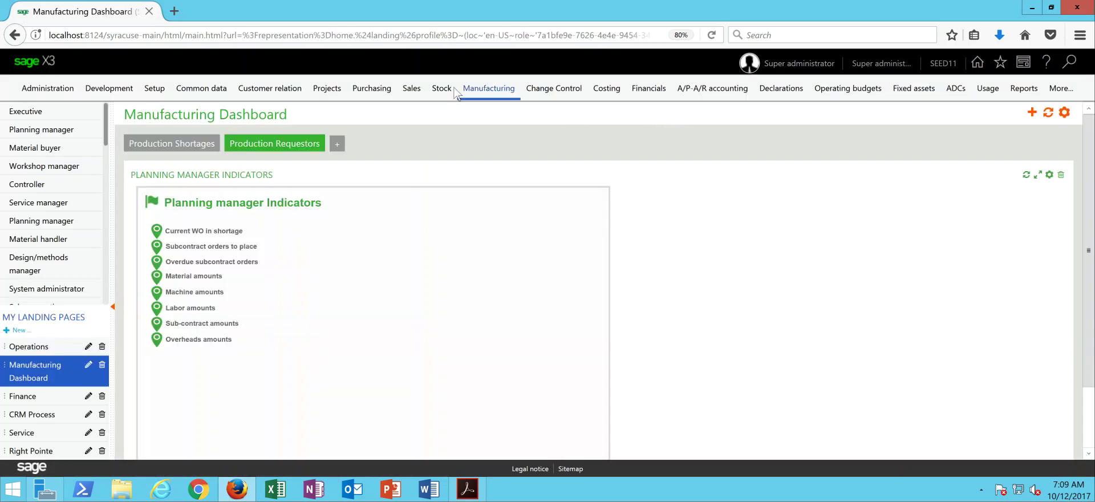
Open the standalone stock label printing function from Labeling and set the stock site to NA012.
click(443, 90)
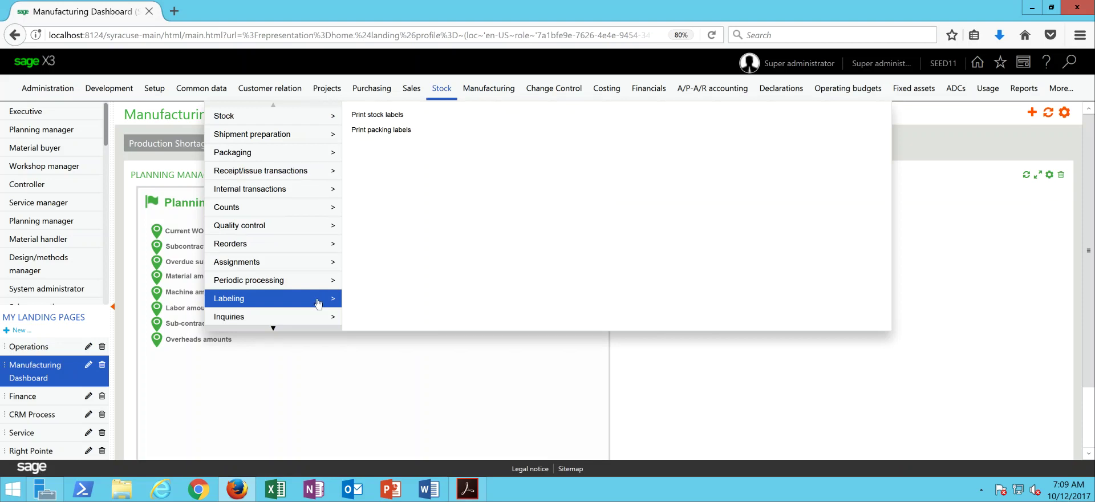
click(385, 117)
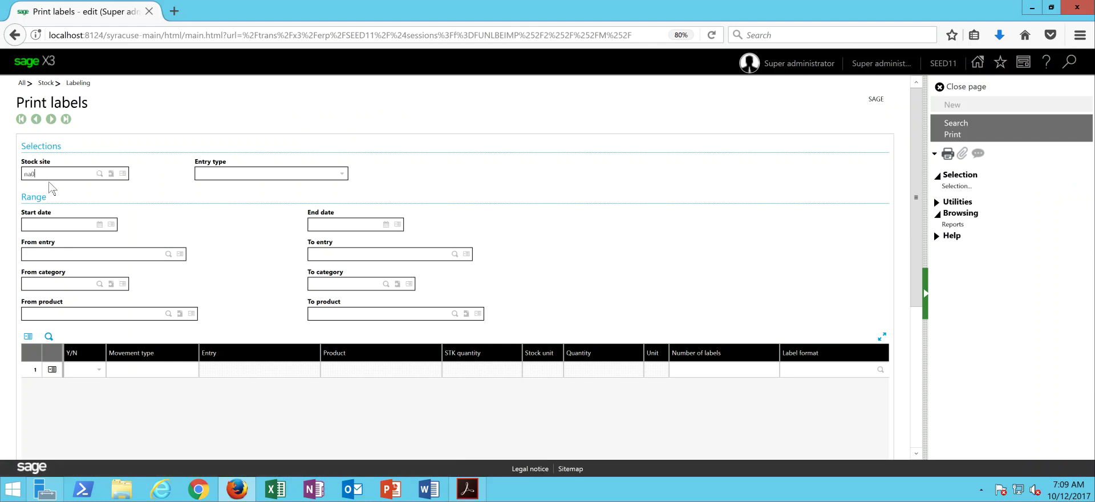
text(na012)
key(Tab)
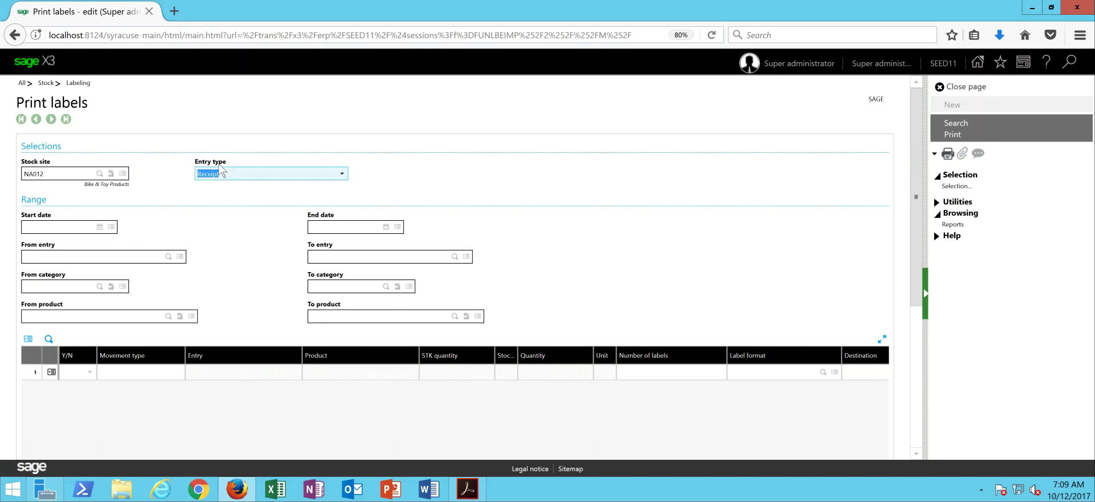
Search for receipt entries with both the start date and end date set to 10/12/17.
click(68, 228)
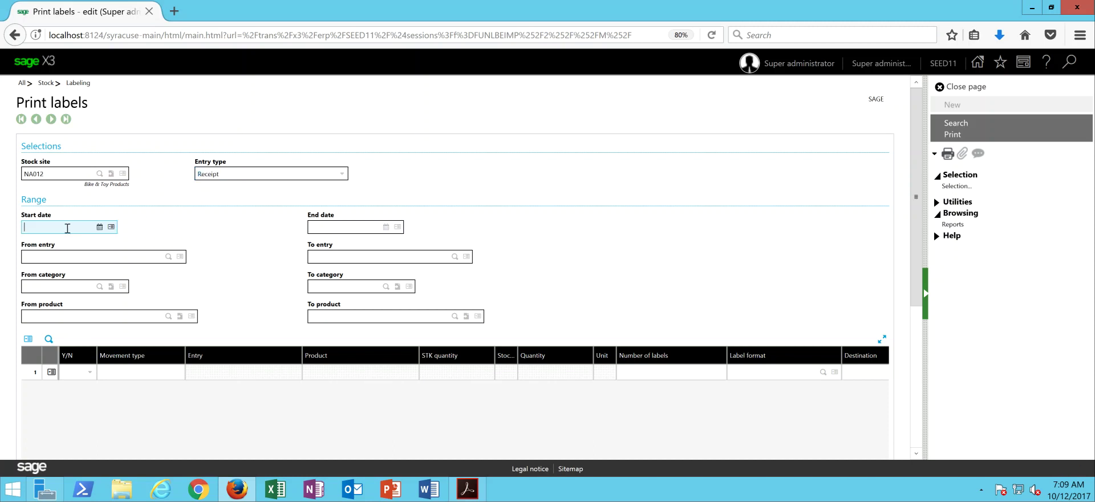
text(10/12/17)
key(Tab)
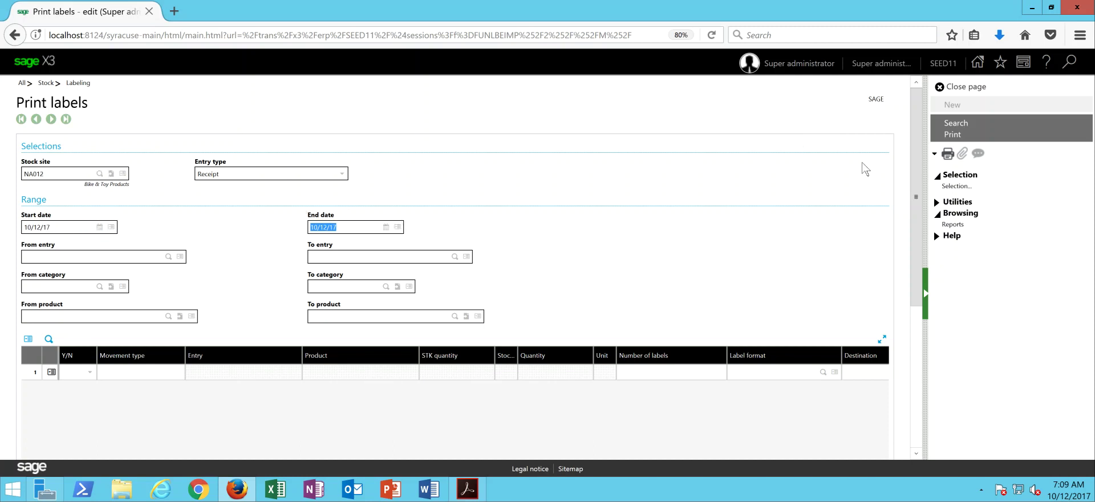
click(964, 123)
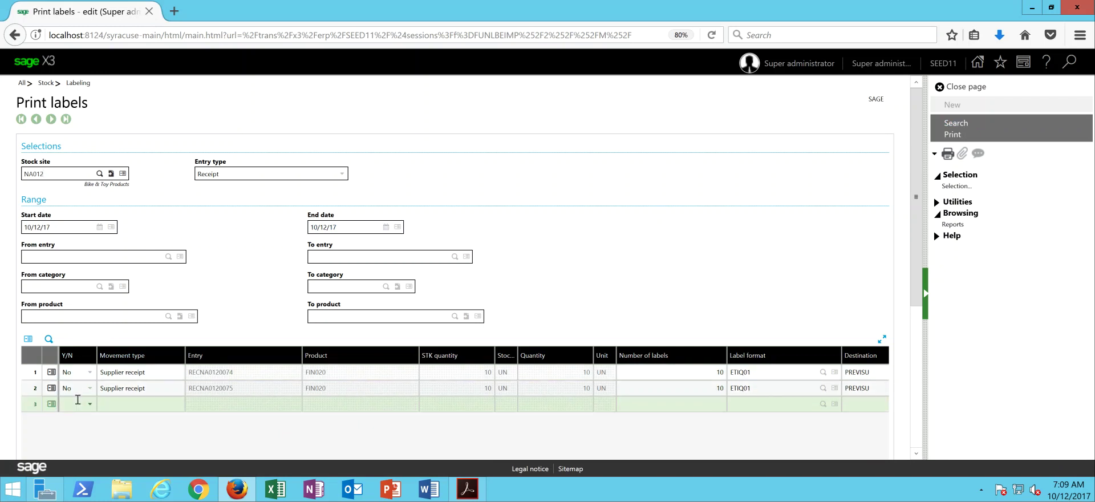
Mark both FIN020 supplier receipt lines as Yes for label printing.
click(51, 373)
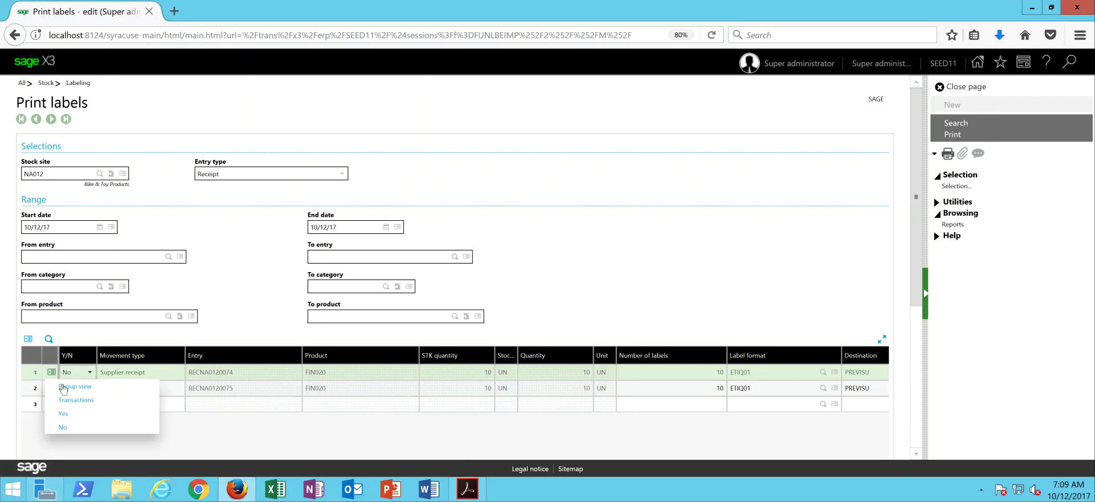
click(73, 419)
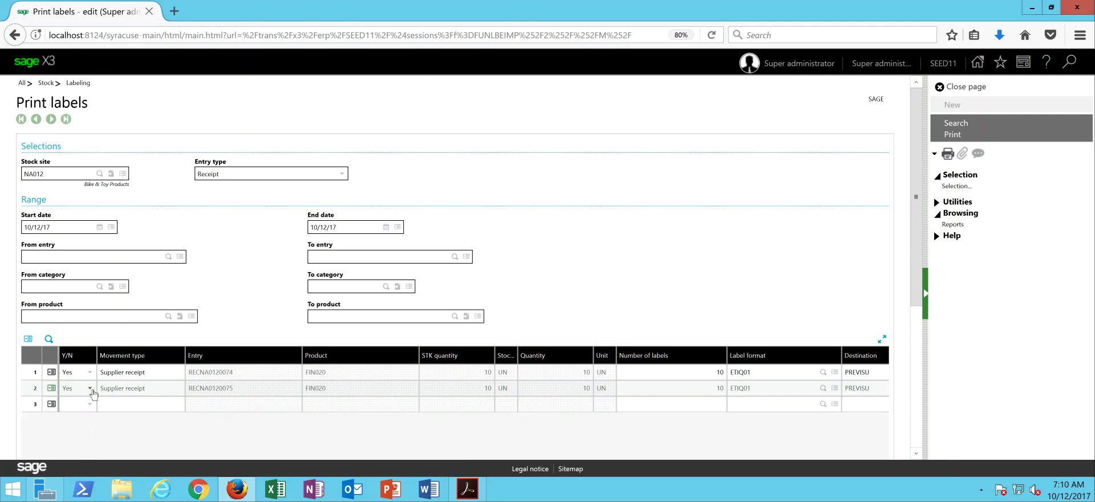
click(86, 404)
click(81, 403)
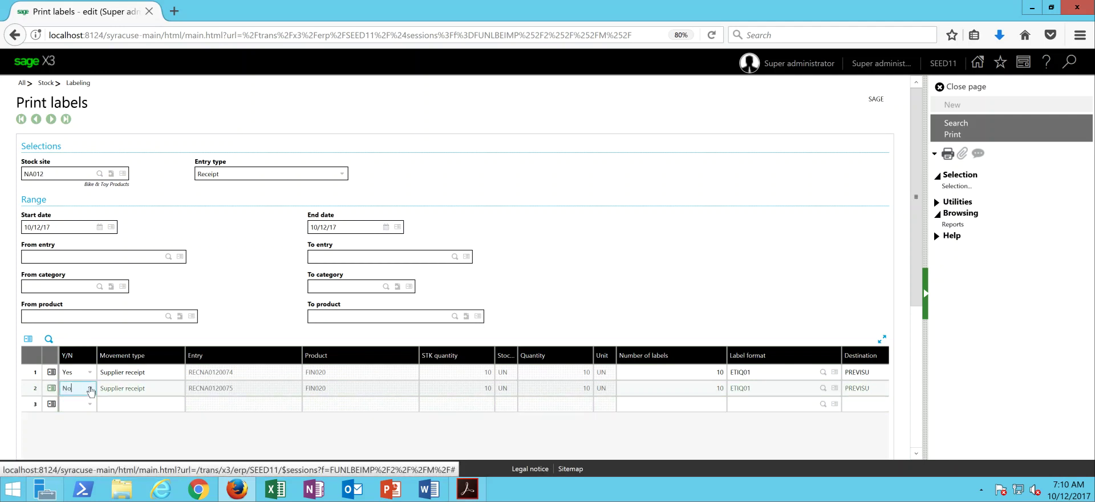
click(89, 388)
click(76, 417)
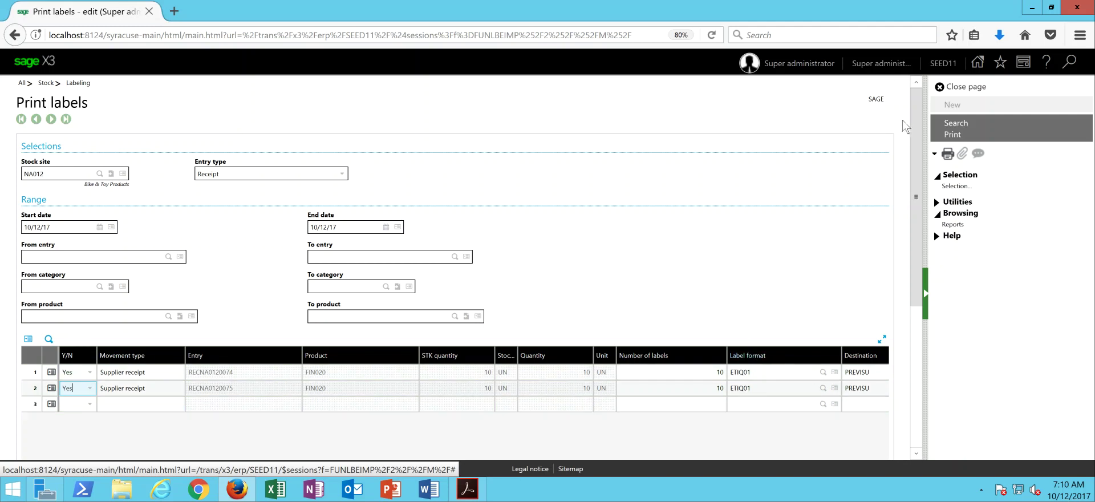
Print the labels for both selected receipts and open the resulting ETIQ01 PDF in Adobe Acrobat Reader with the tools pane collapsed.
click(962, 137)
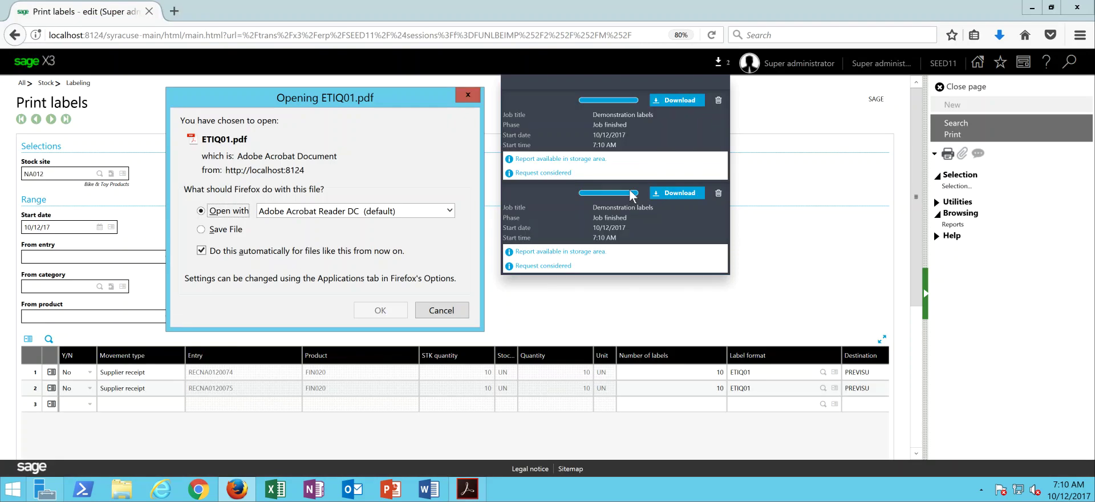
click(380, 311)
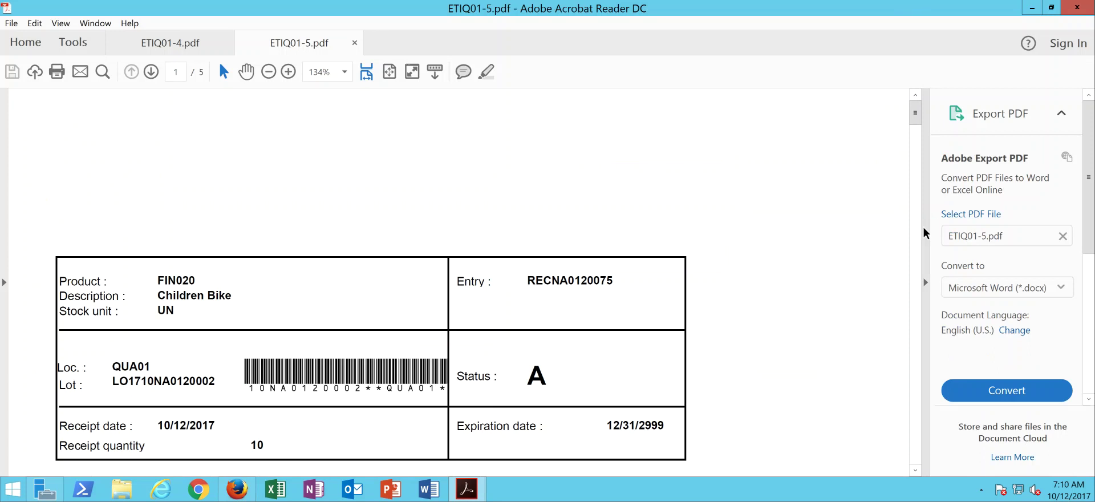
click(924, 255)
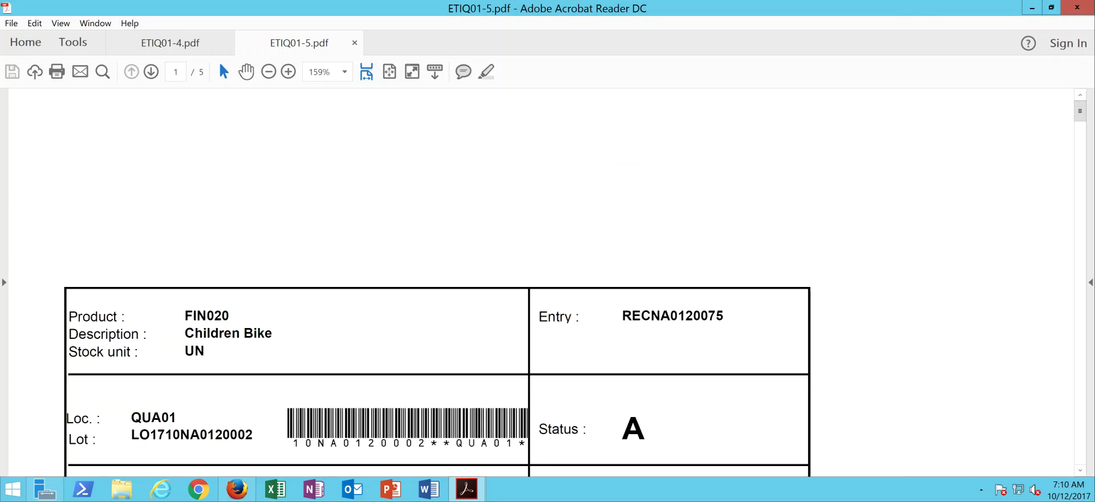